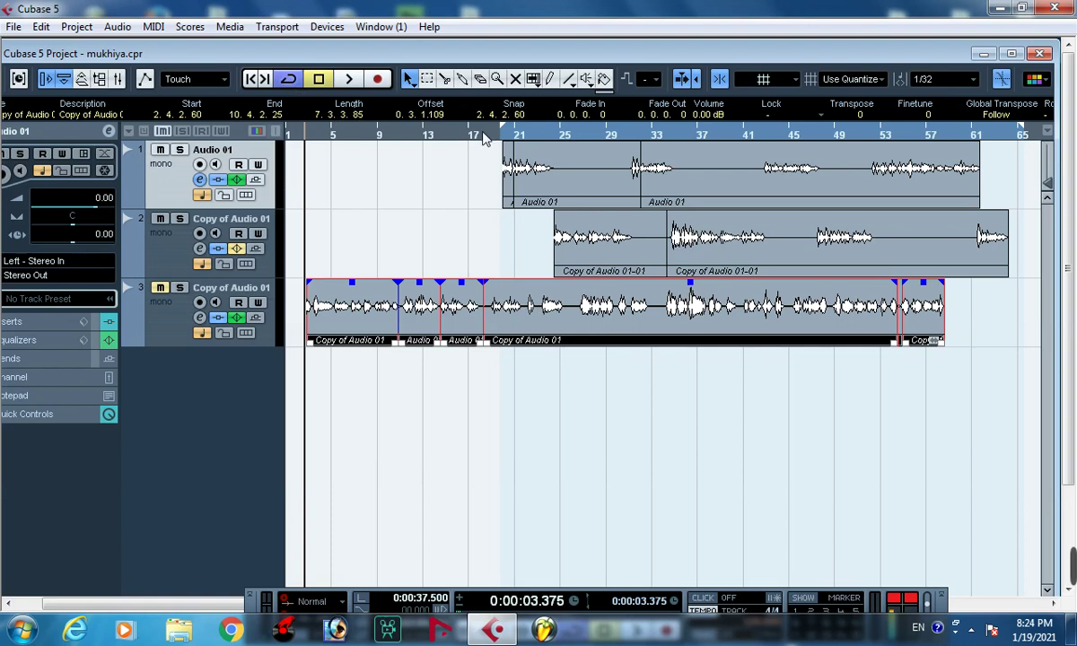
Examine the clip layout of the three audio tracks, both as a whole and in detail around the opening bars
key(g)
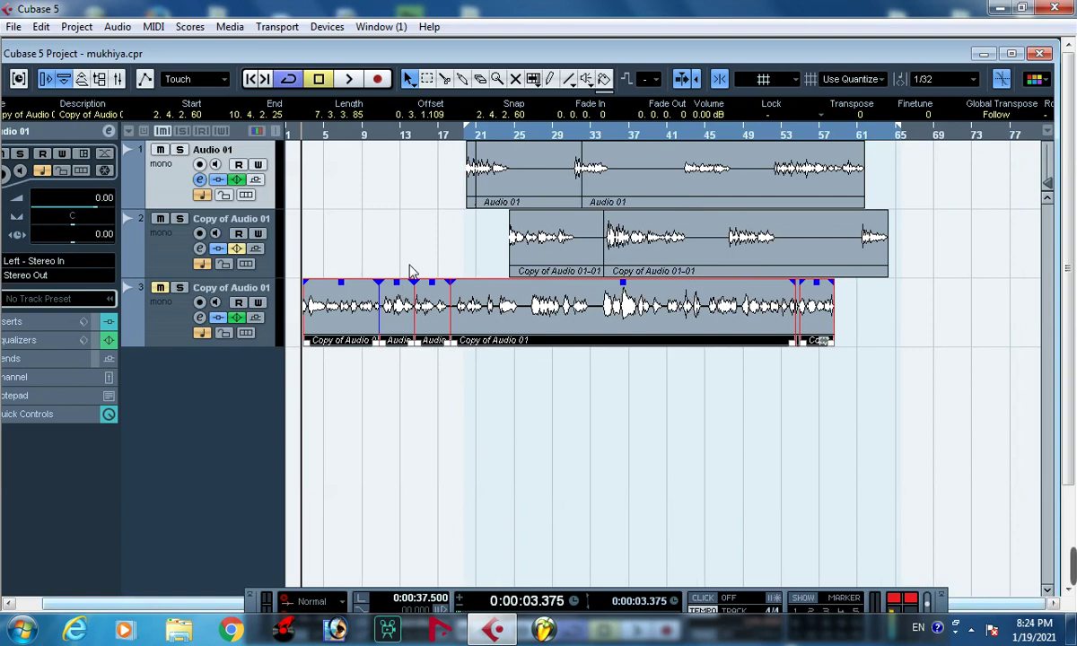
key(h)
key(h)
key(h)
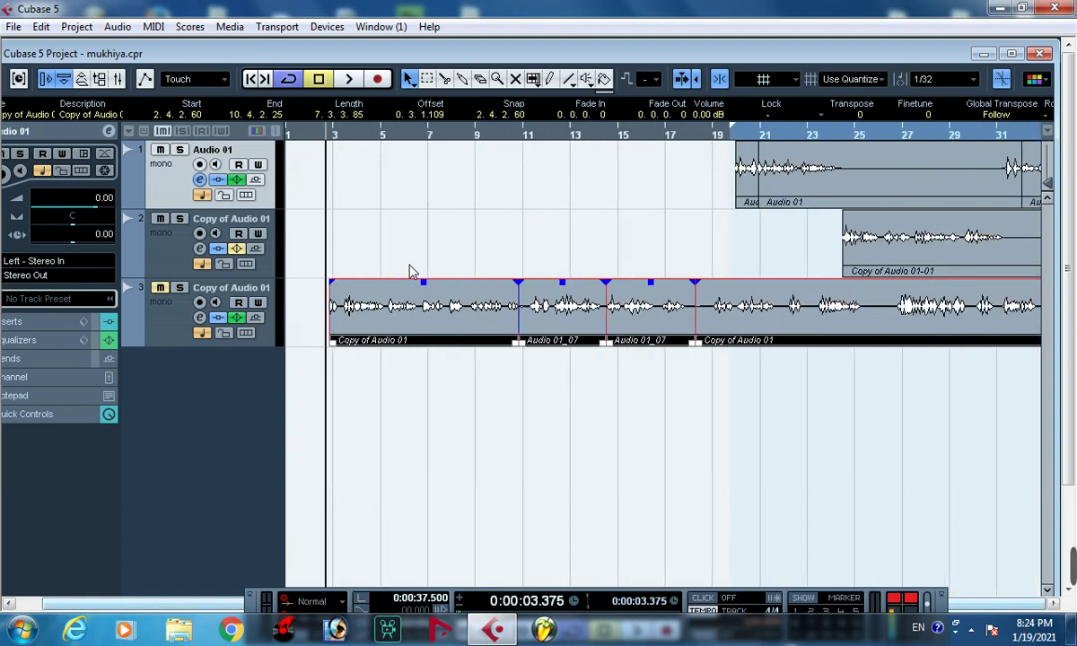
key(g)
key(g)
key(g)
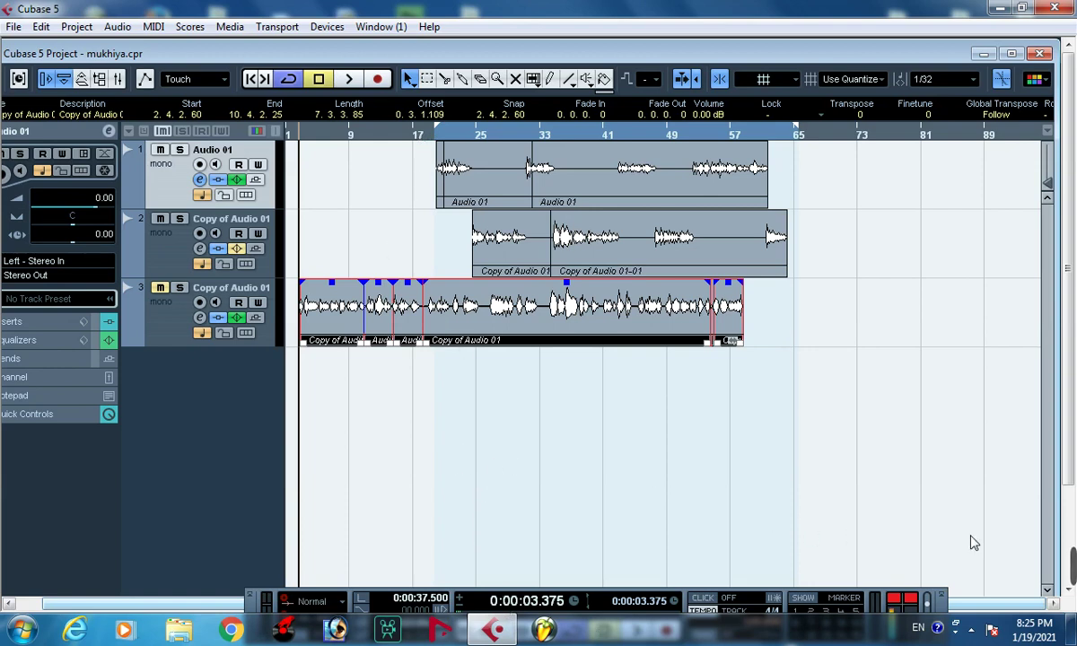
mouse_move(1075, 570)
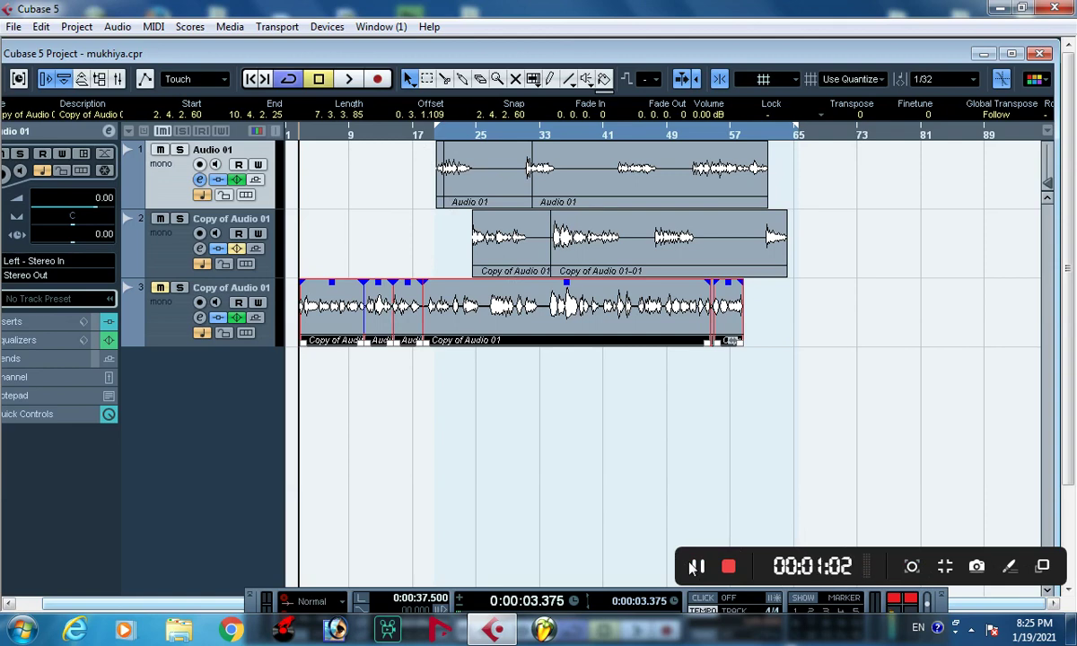
key(h)
key(h)
key(h)
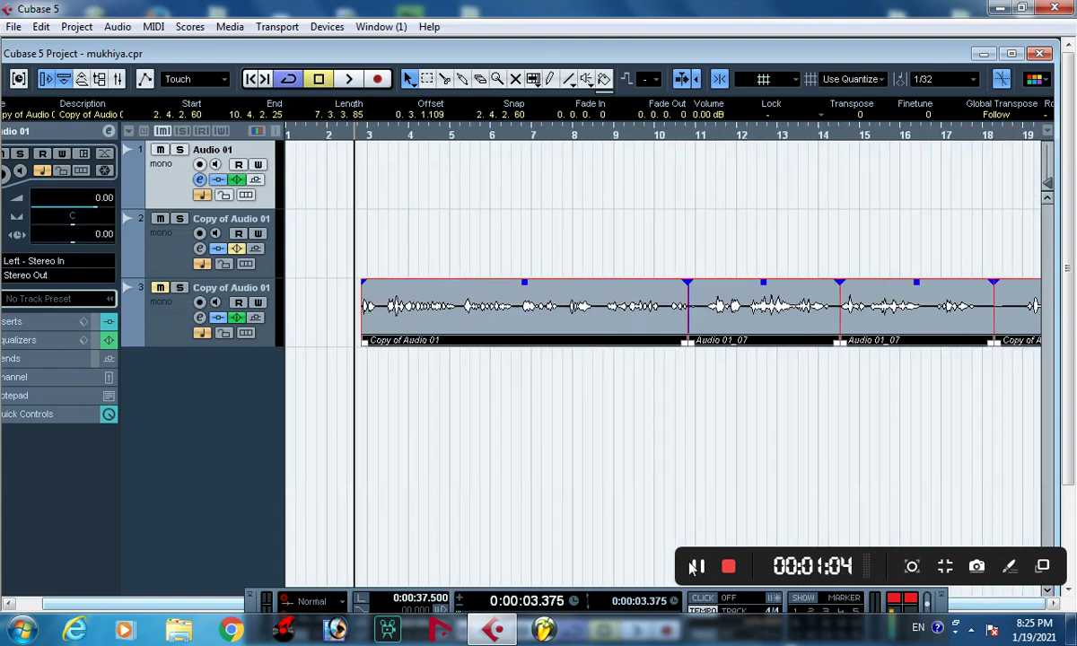
key(g)
key(g)
key(g)
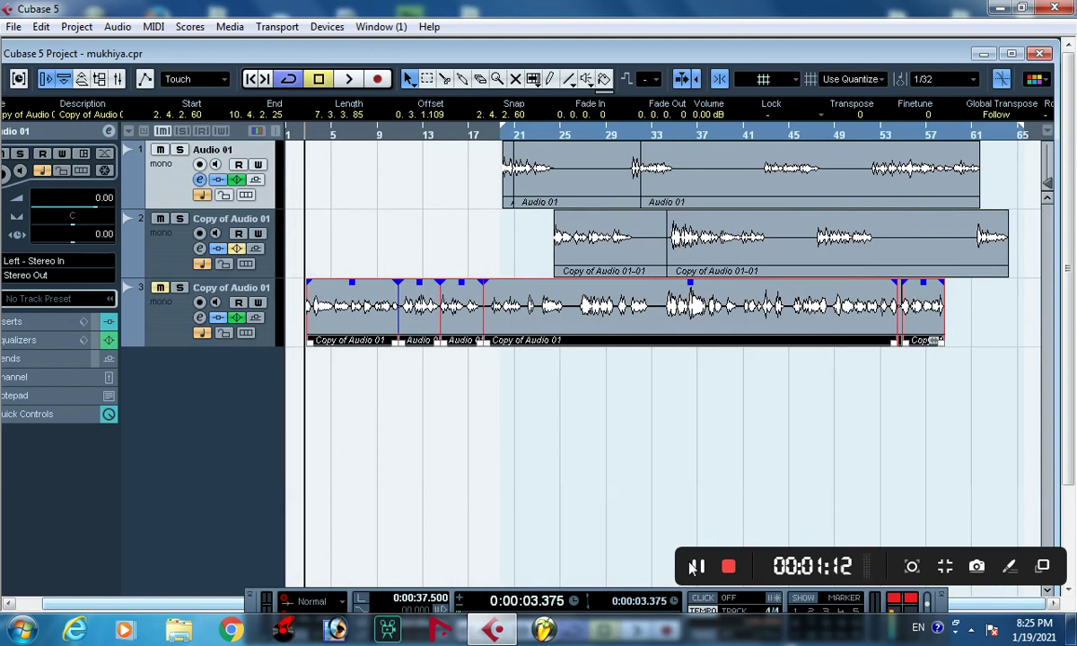
Play the project from about 0:00:37, just before the first clip on the Audio 01 track, and stop playback
click(485, 137)
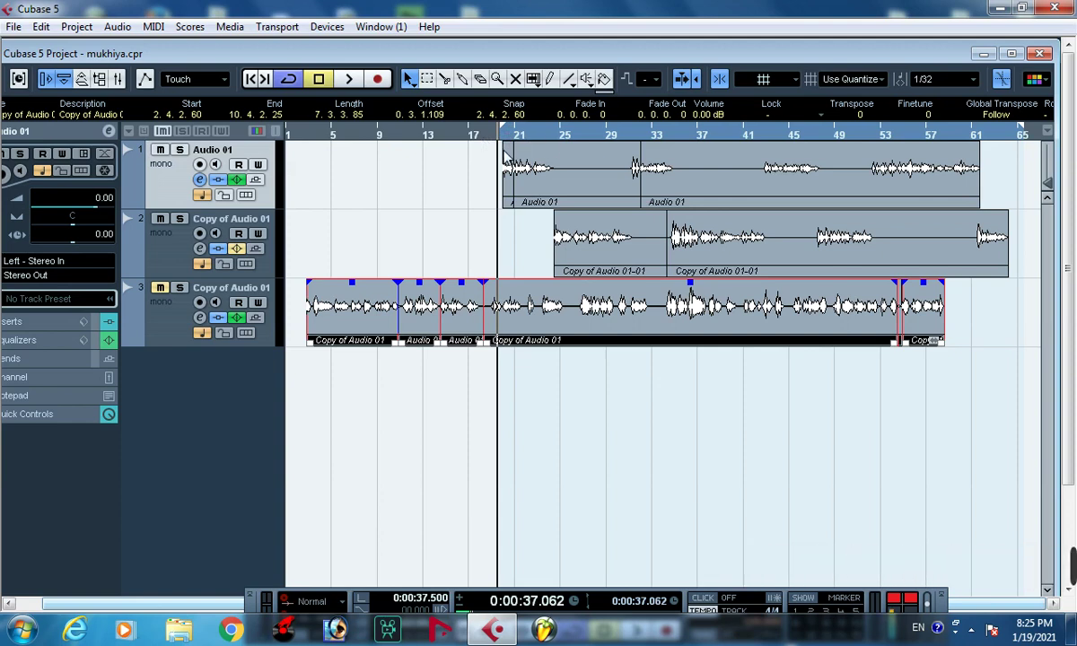
key(h)
key(h)
key(h)
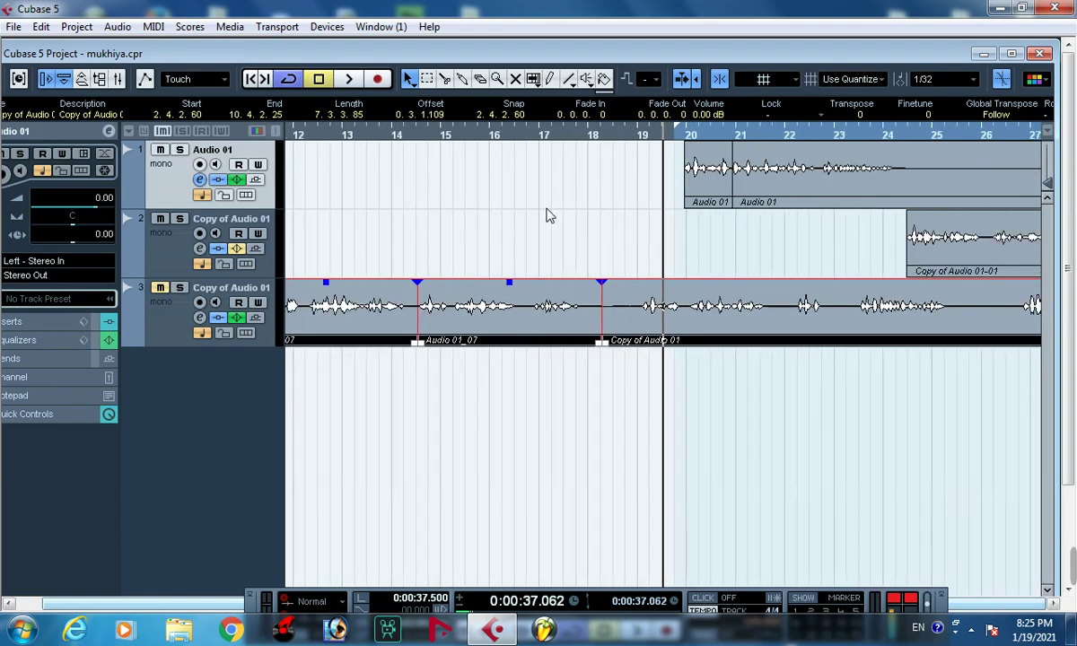
key(g)
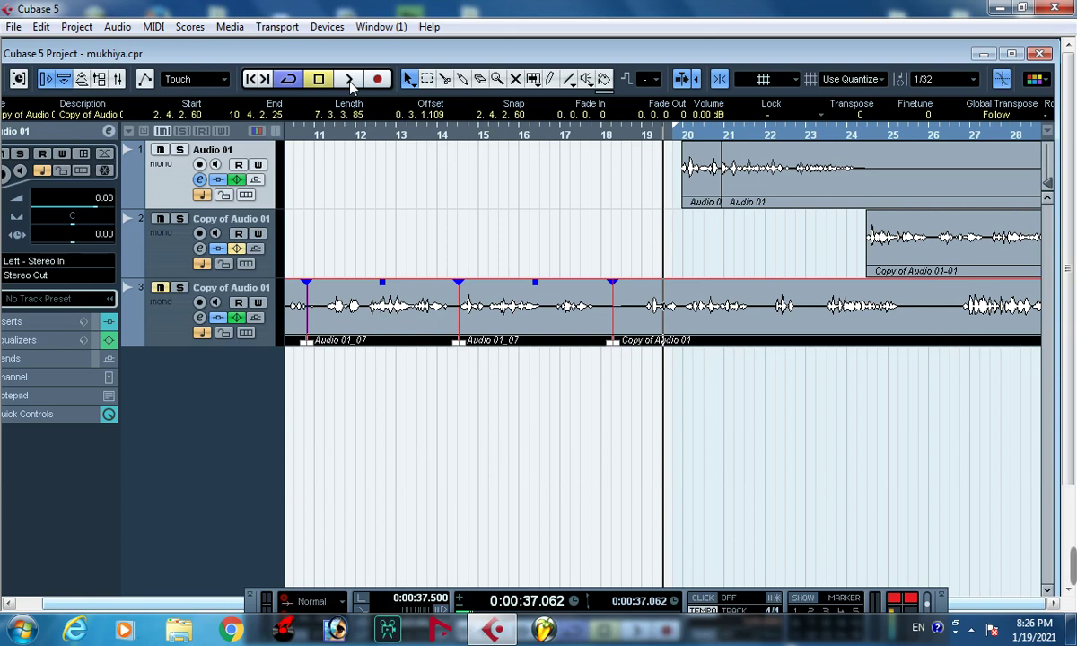
key(h)
key(h)
key(h)
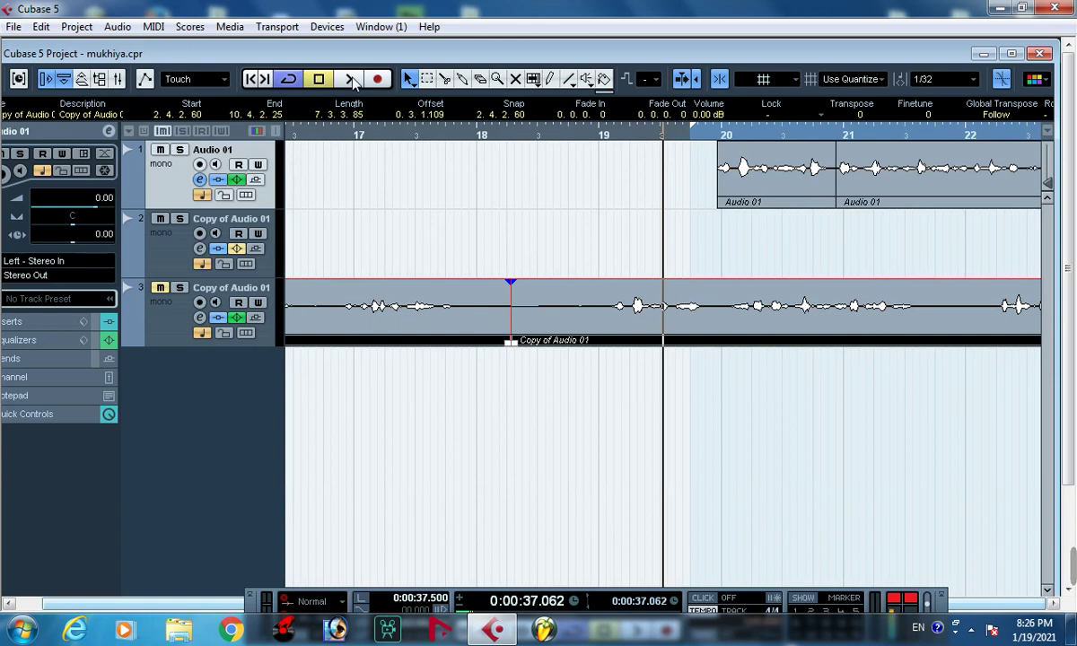
click(350, 79)
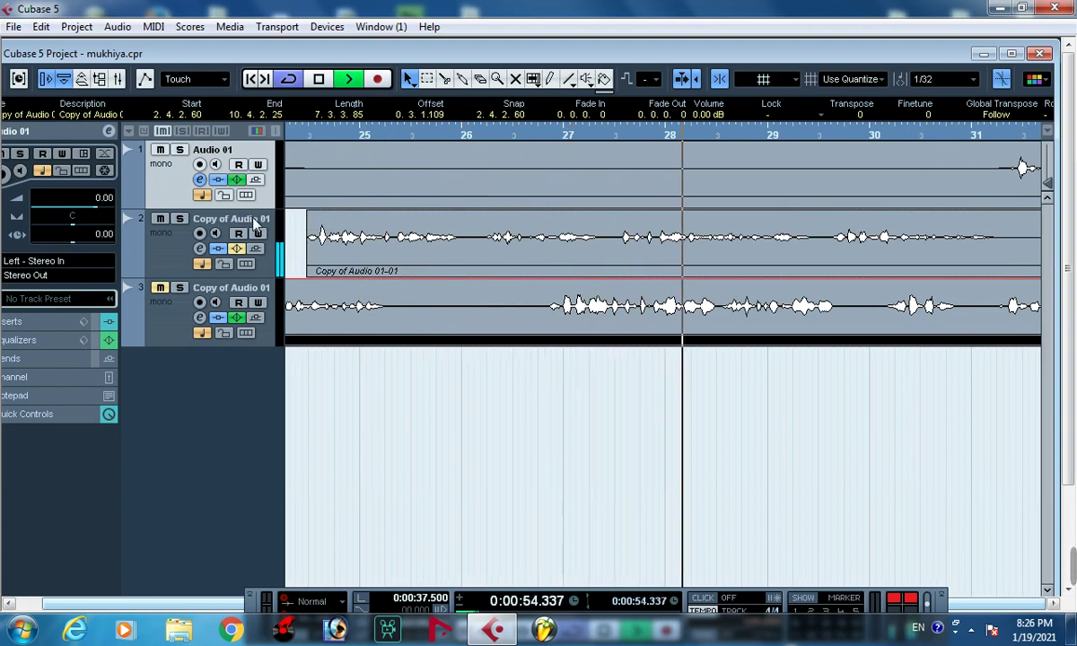
key(g)
key(g)
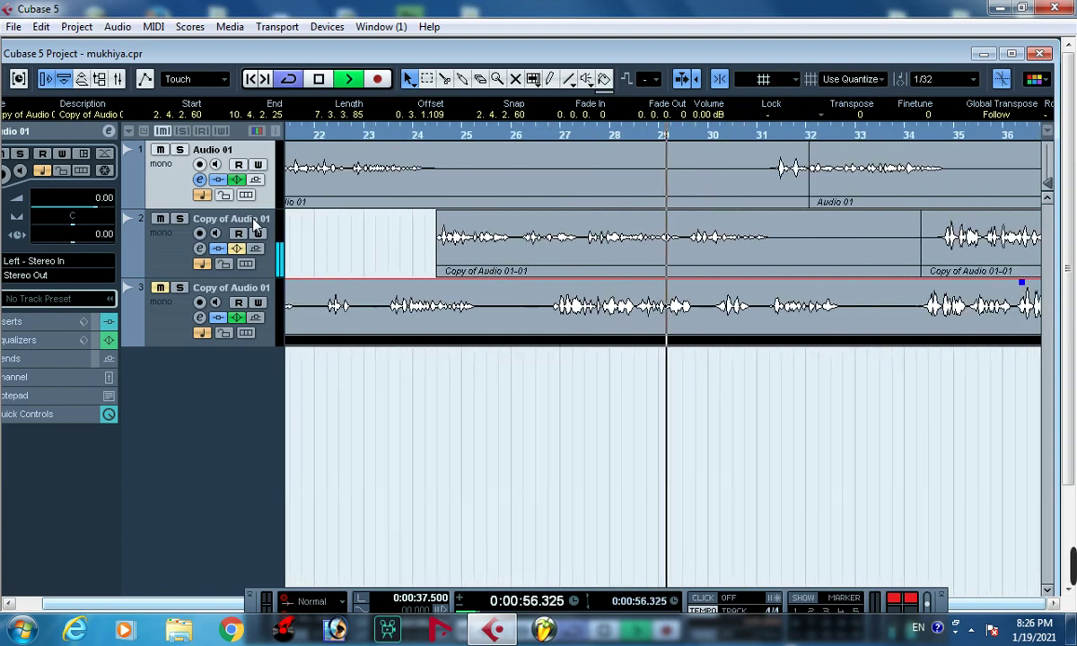
click(350, 80)
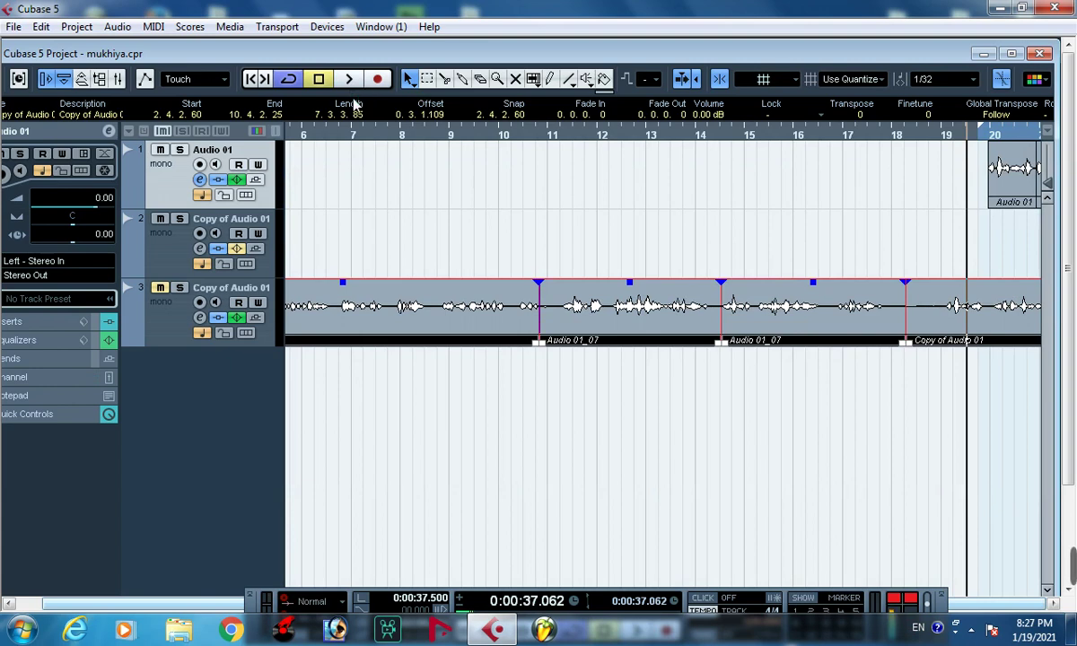
Inspect the clips around the playhead near bar 19, comparing the full arrangement with a close-up of the waveforms
key(g)
key(g)
key(g)
key(g)
key(g)
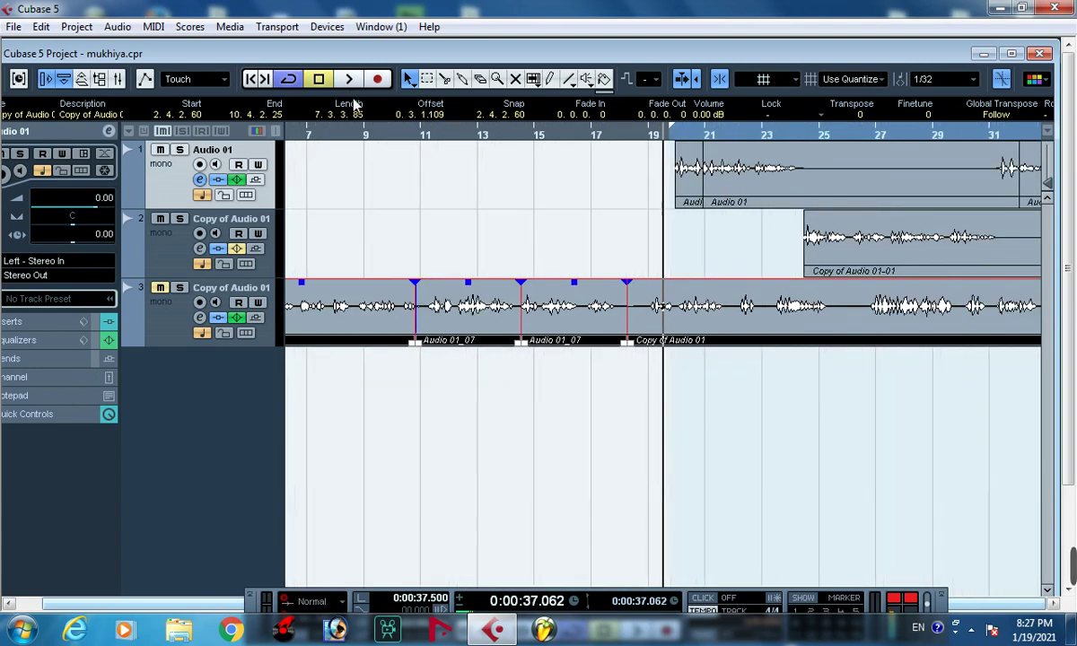
key(g)
key(g)
key(g)
key(g)
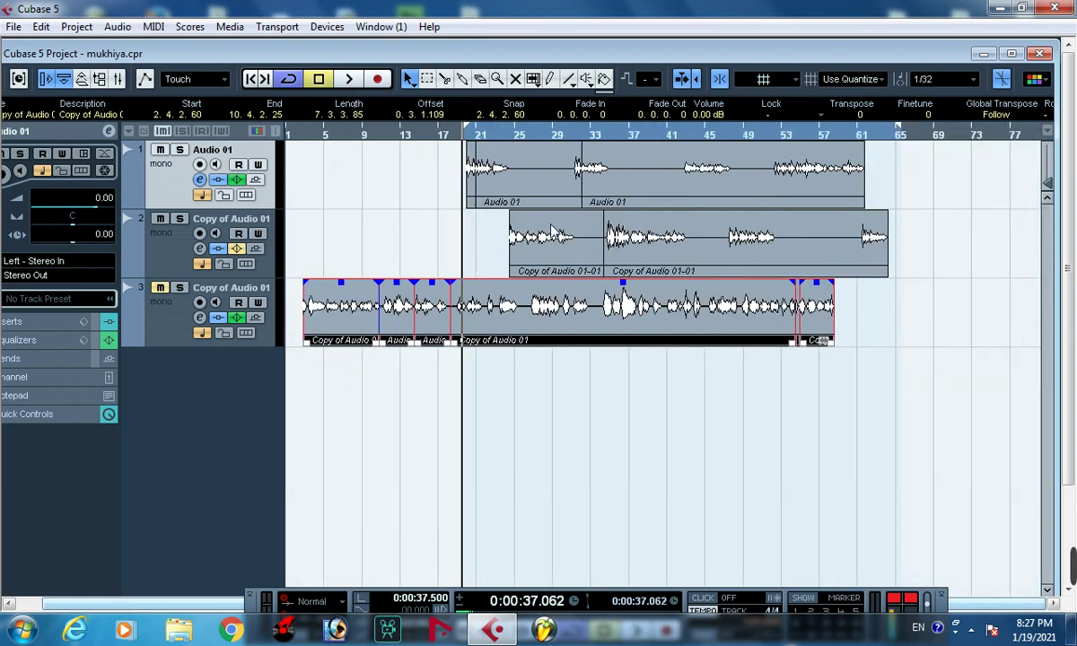
key(h)
key(h)
key(h)
key(h)
key(h)
key(h)
key(h)
key(h)
key(h)
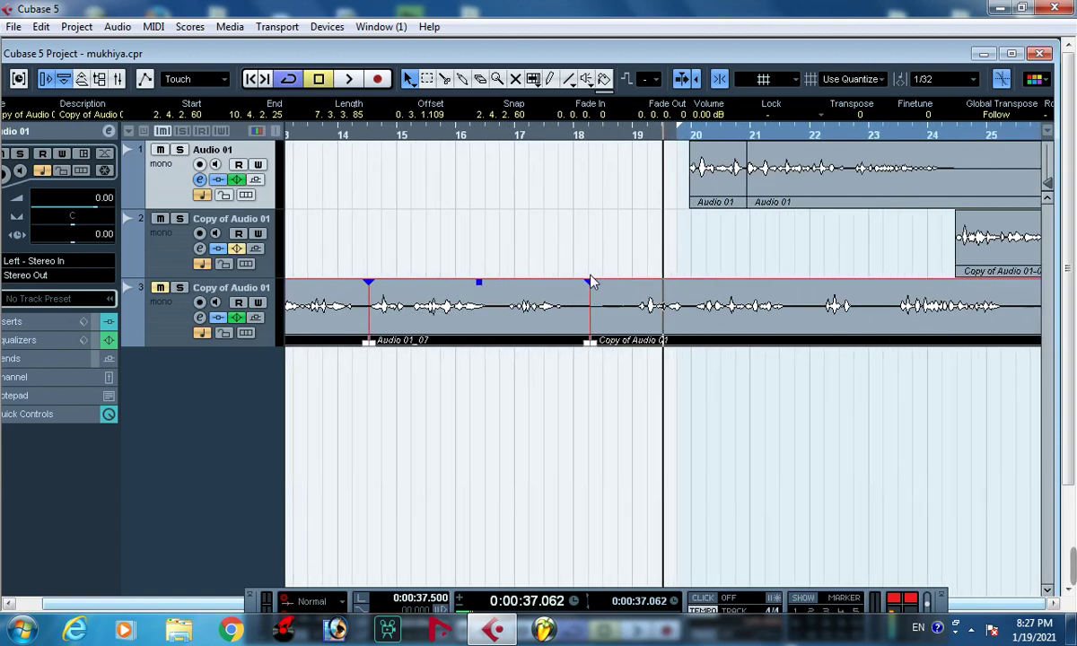
key(g)
key(g)
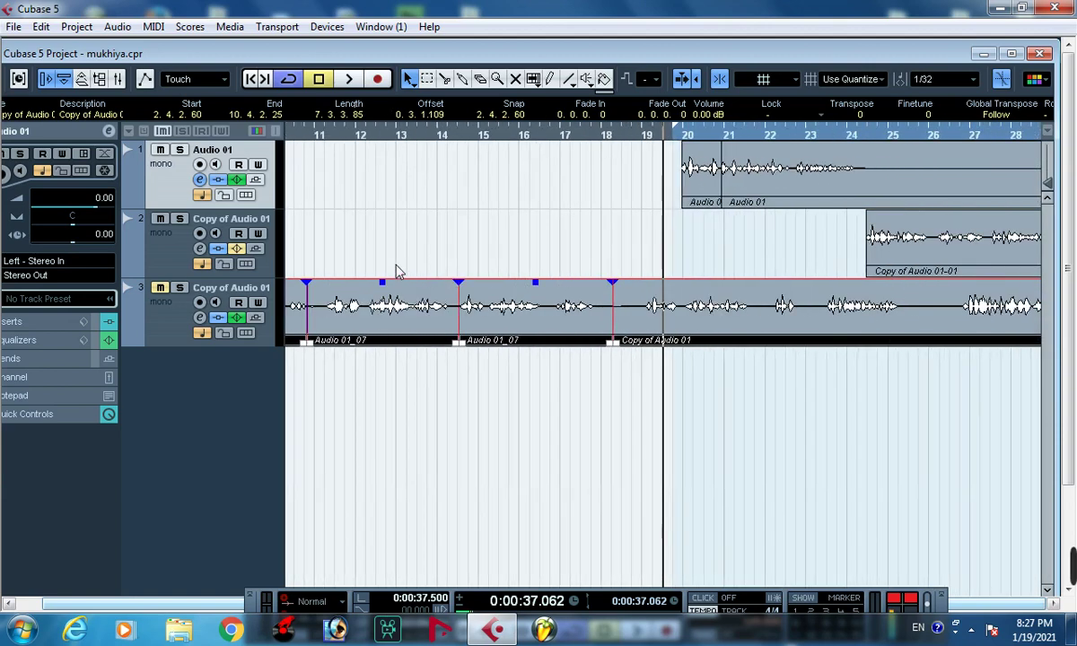
key(g)
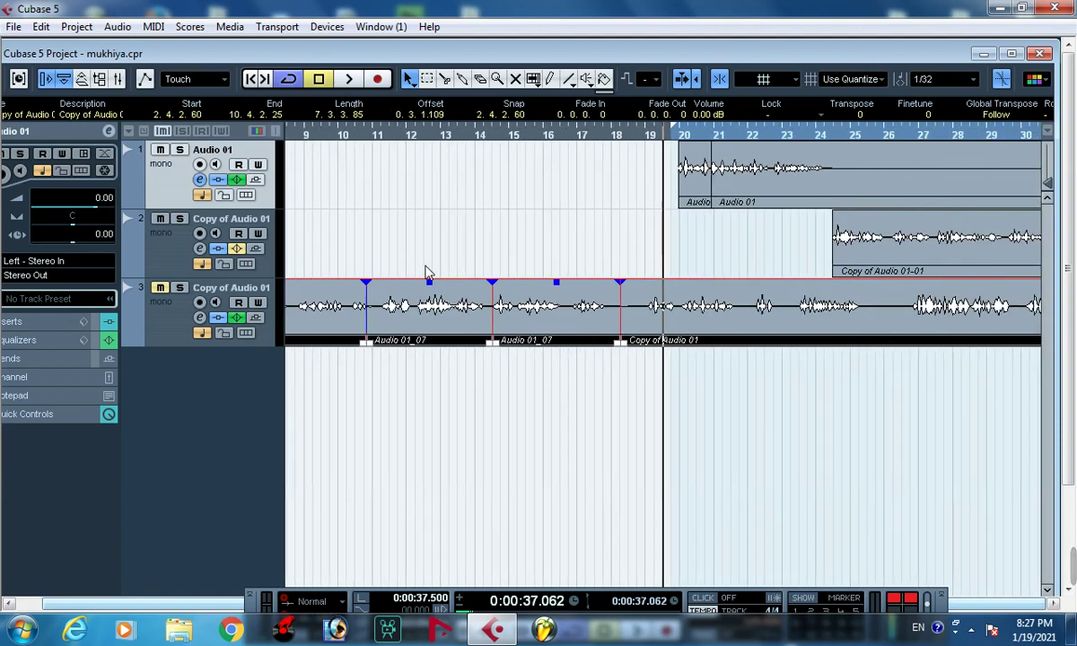
key(g)
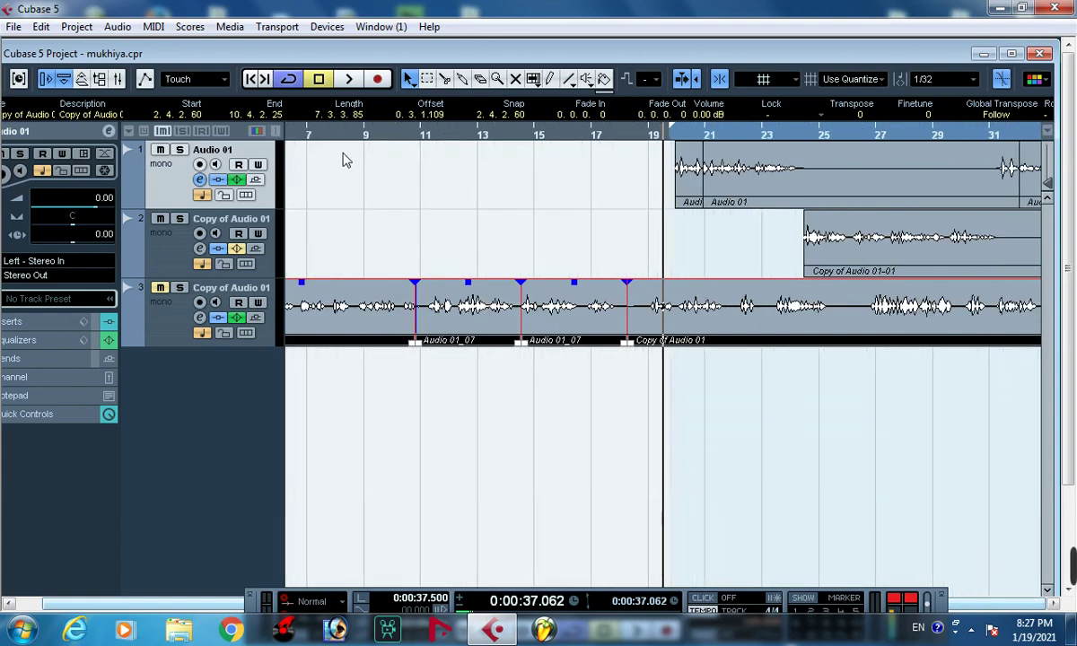
Play the project from about 0:01:21, near bar 41, through the end of the third track's clips and stop playback
key(g)
key(g)
key(g)
key(g)
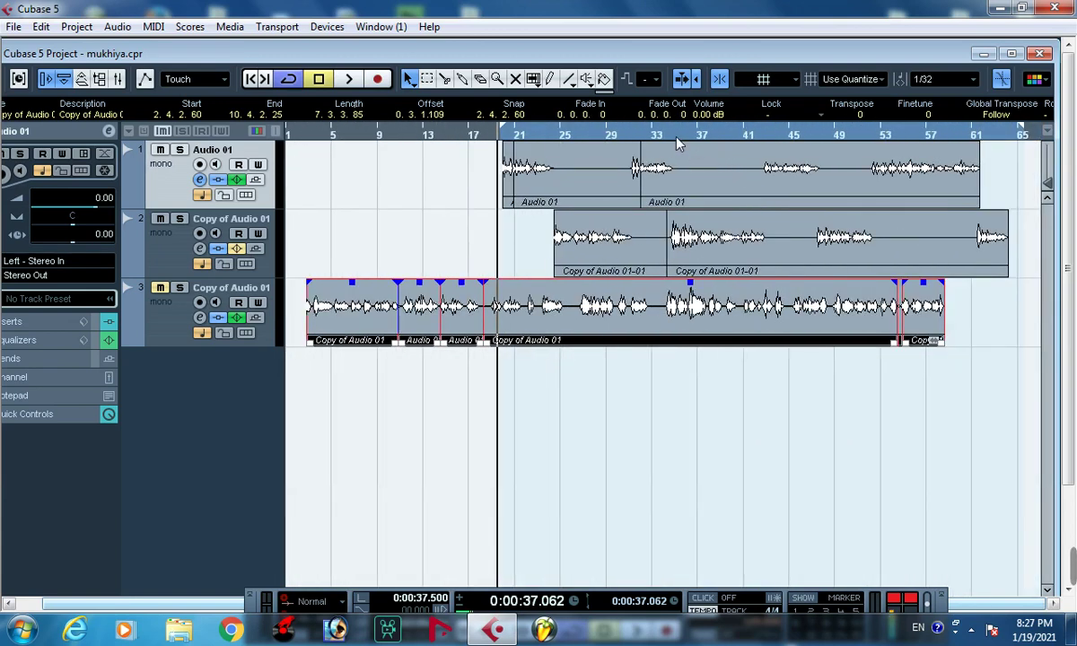
click(751, 135)
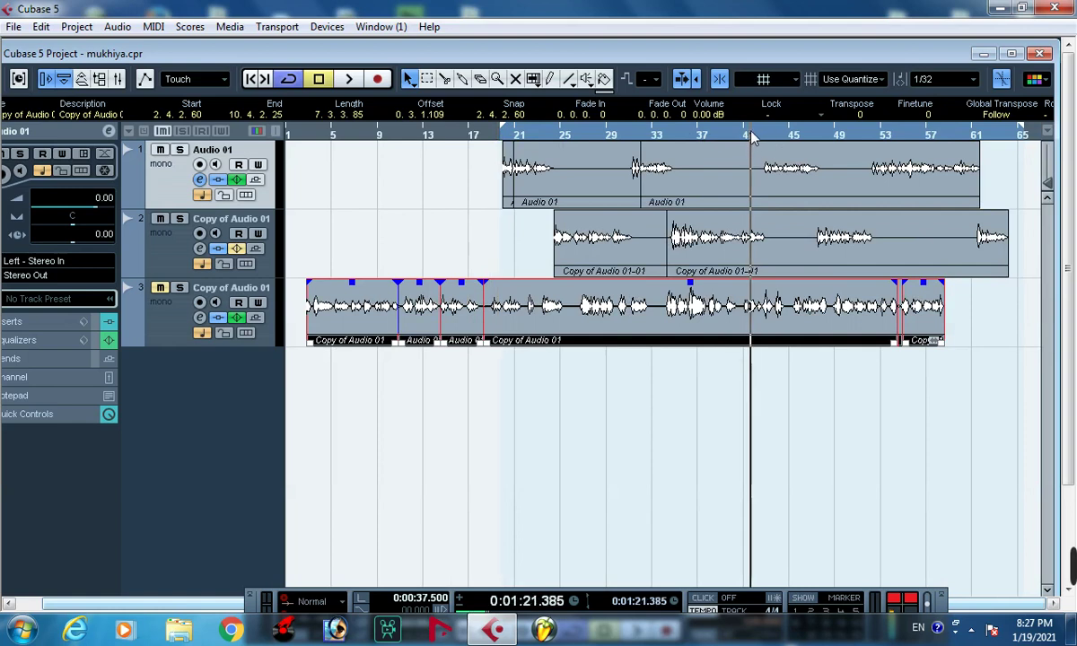
click(352, 80)
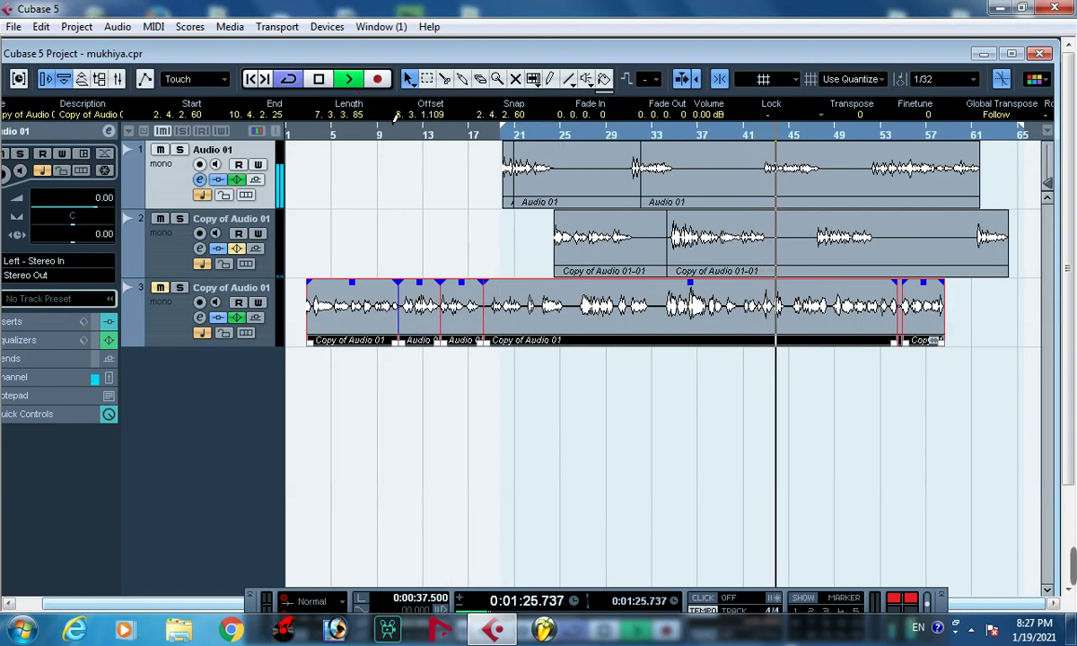
key(h)
key(h)
key(h)
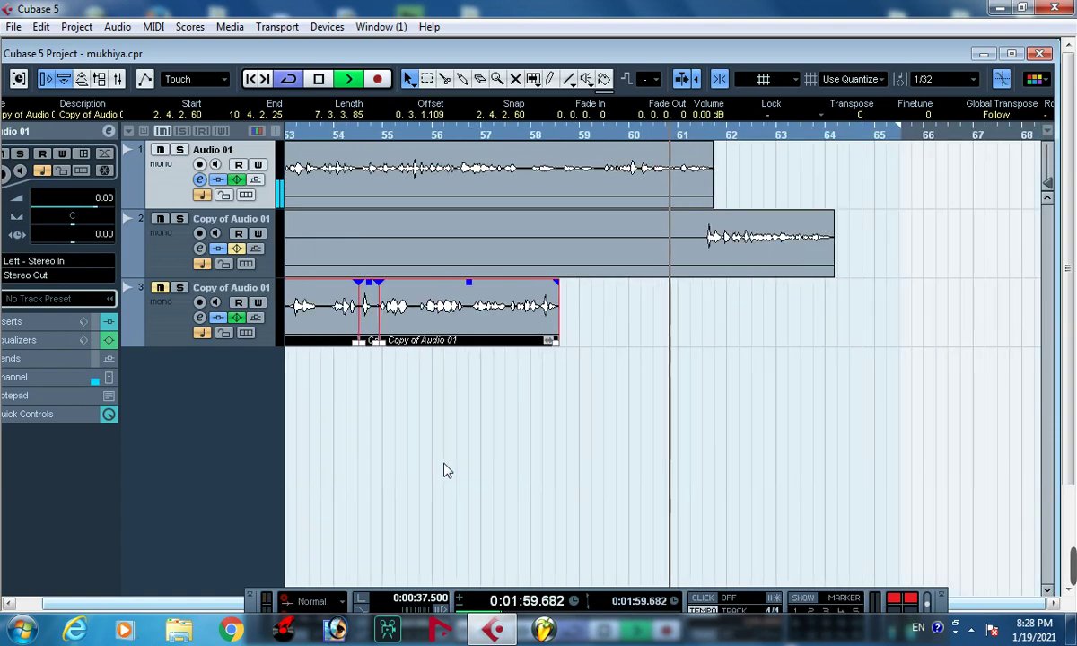
click(321, 81)
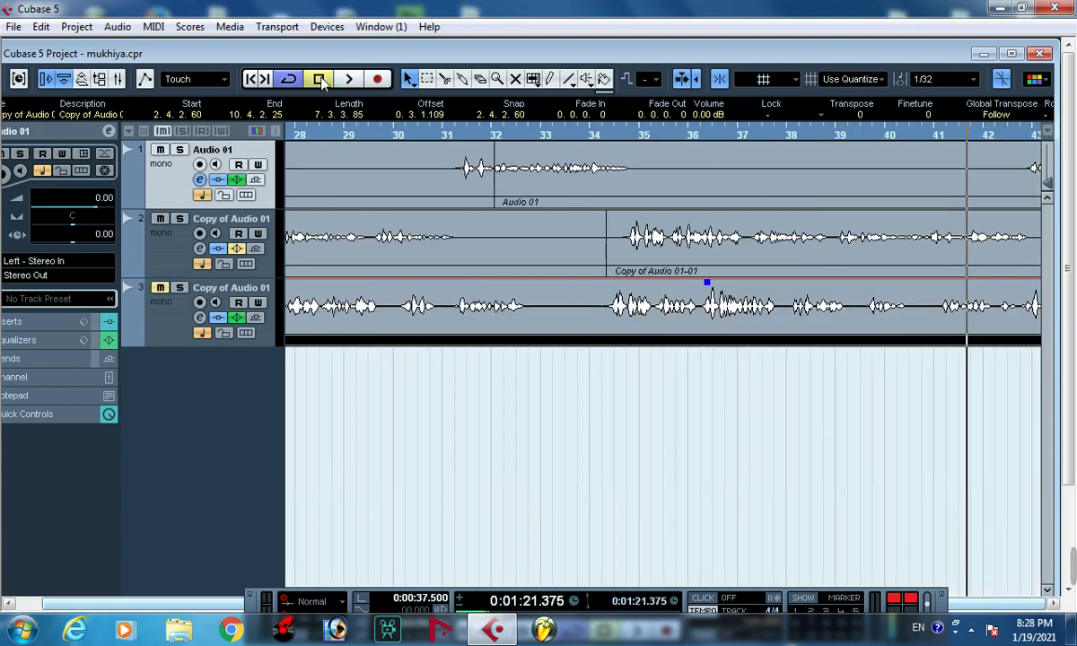
Examine the waveforms of all three tracks around bar 41, in close-up and across the wider arrangement
ctrl+scroll(390, 166, down, 5)
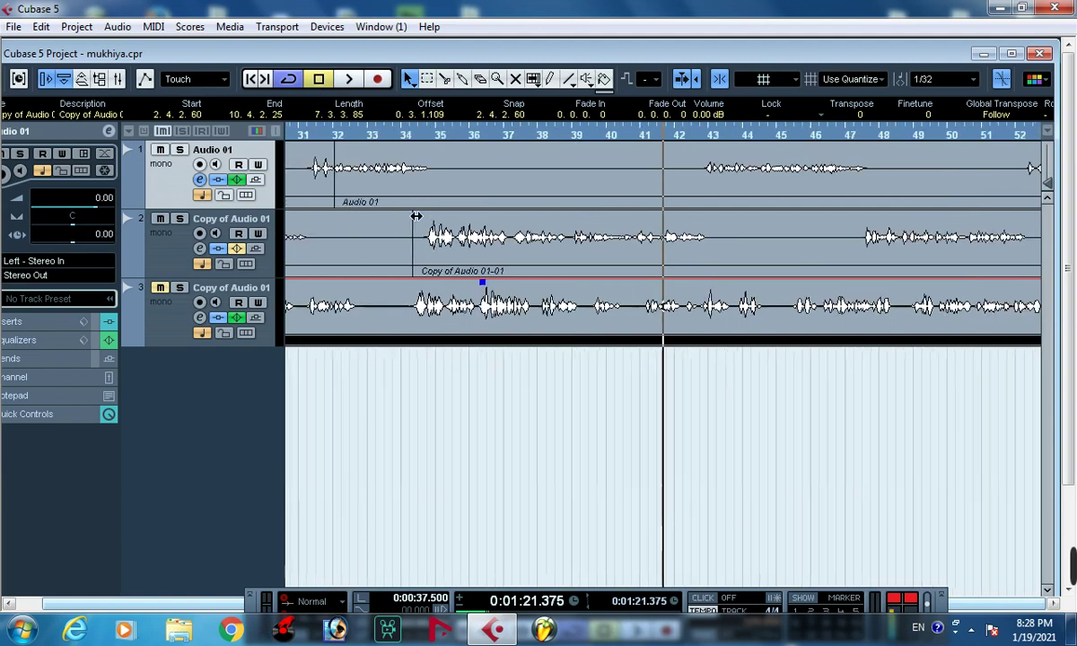
ctrl+scroll(535, 449, down, 4)
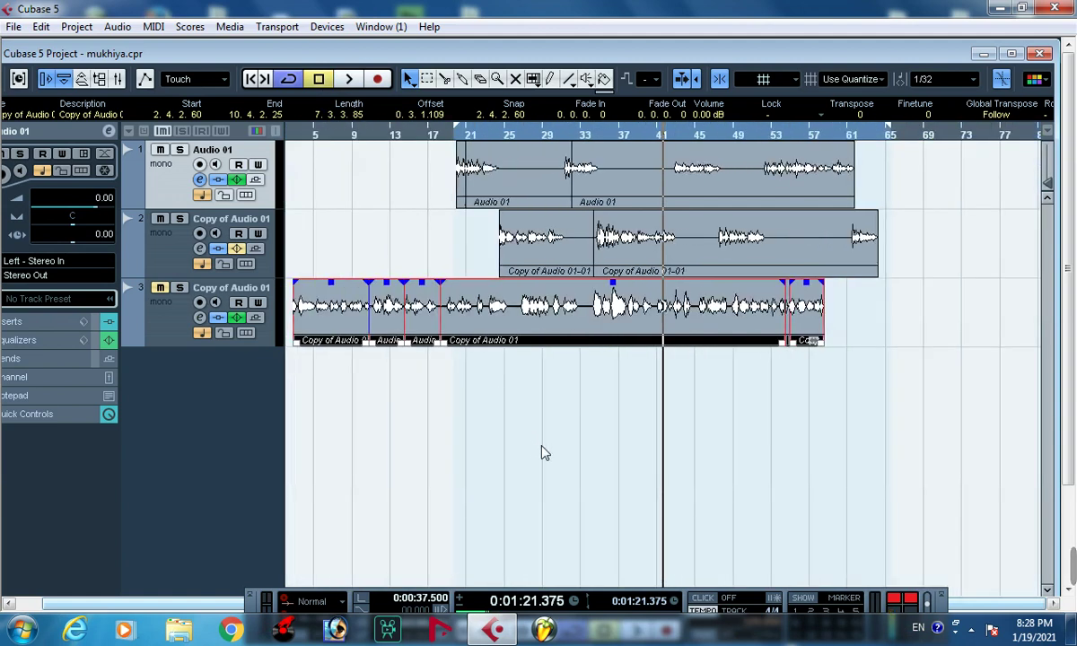
ctrl+scroll(463, 406, up, 2)
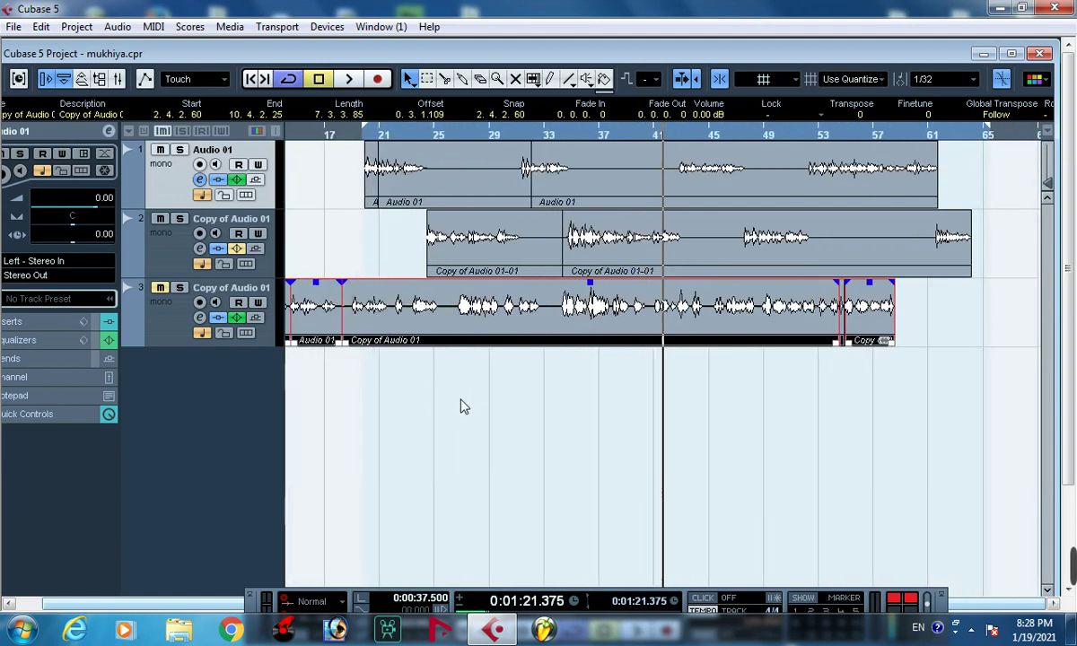
scroll(463, 406, up, 3)
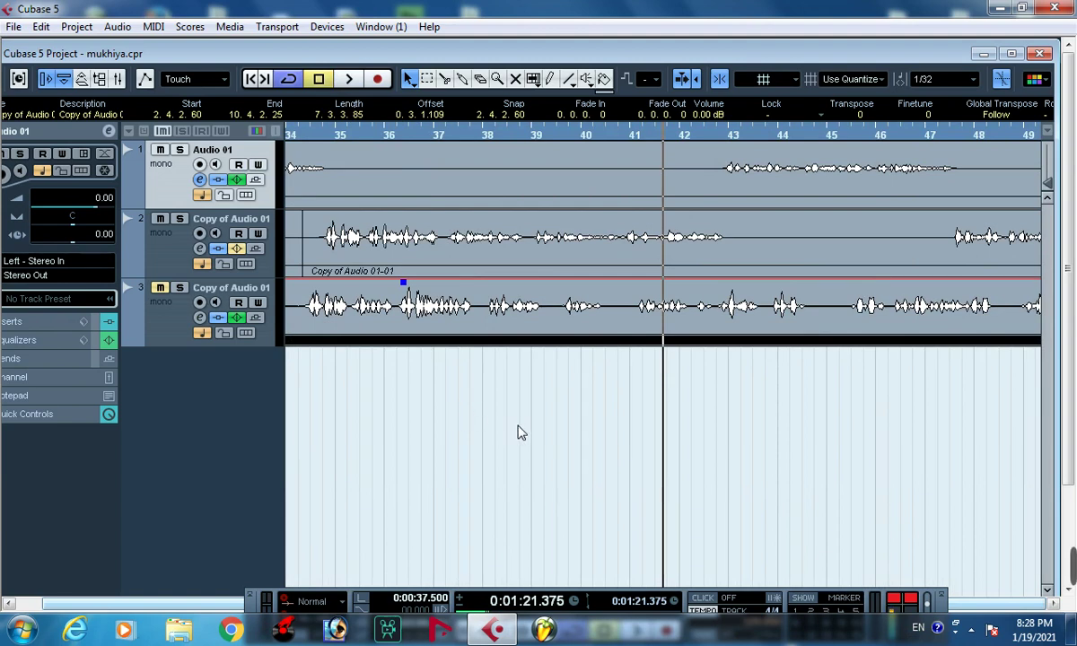
scroll(521, 433, down, 3)
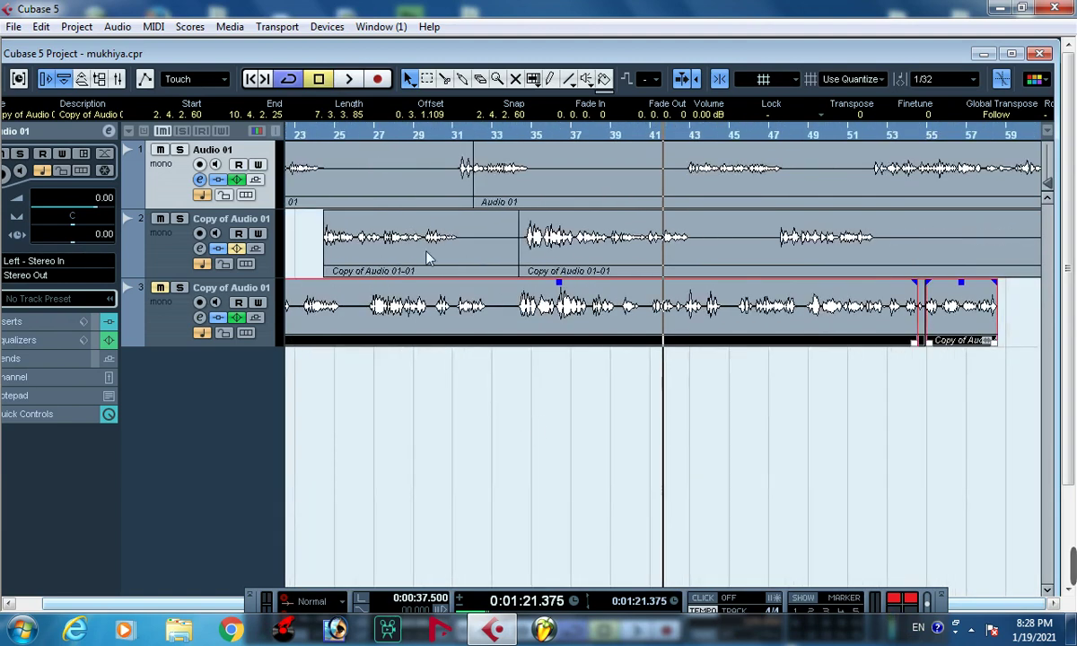
scroll(490, 421, down, 1)
scroll(491, 421, down, 1)
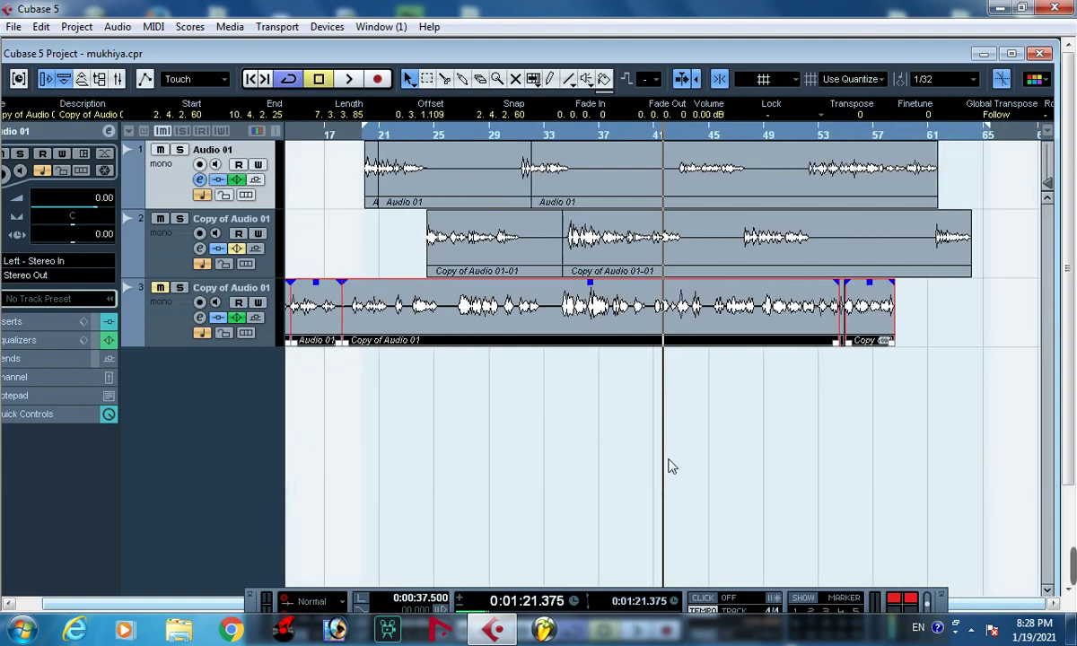